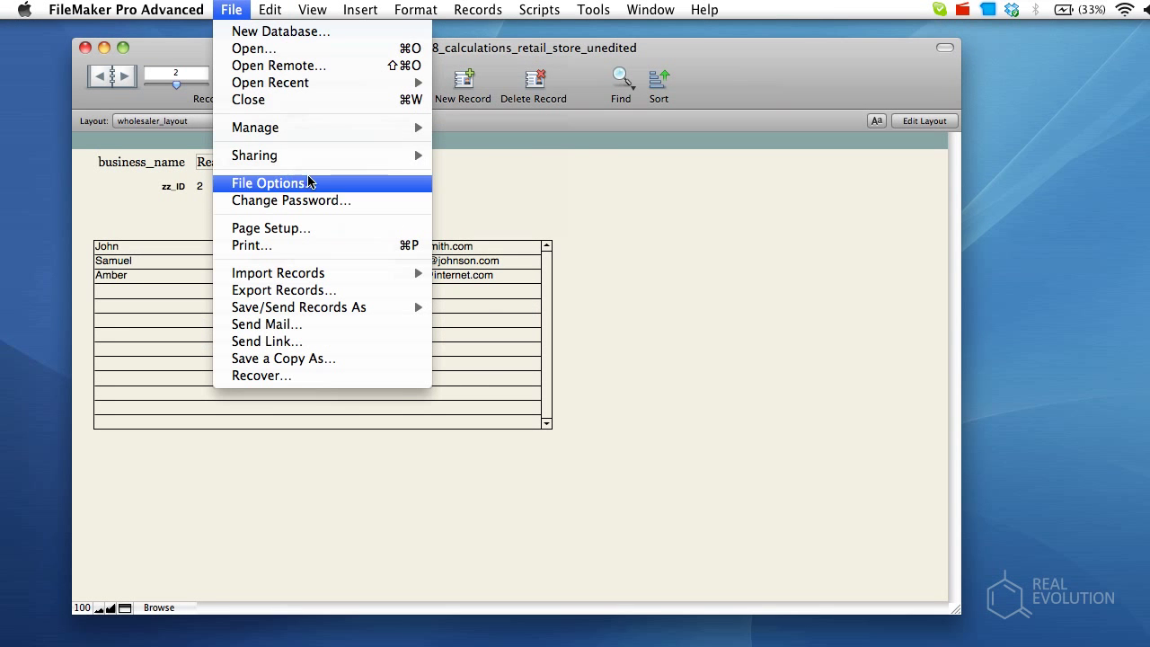
Open Accounts & Privileges, which lists Guest and Admin, and start a new account.
mouse_move(382, 128)
click(520, 146)
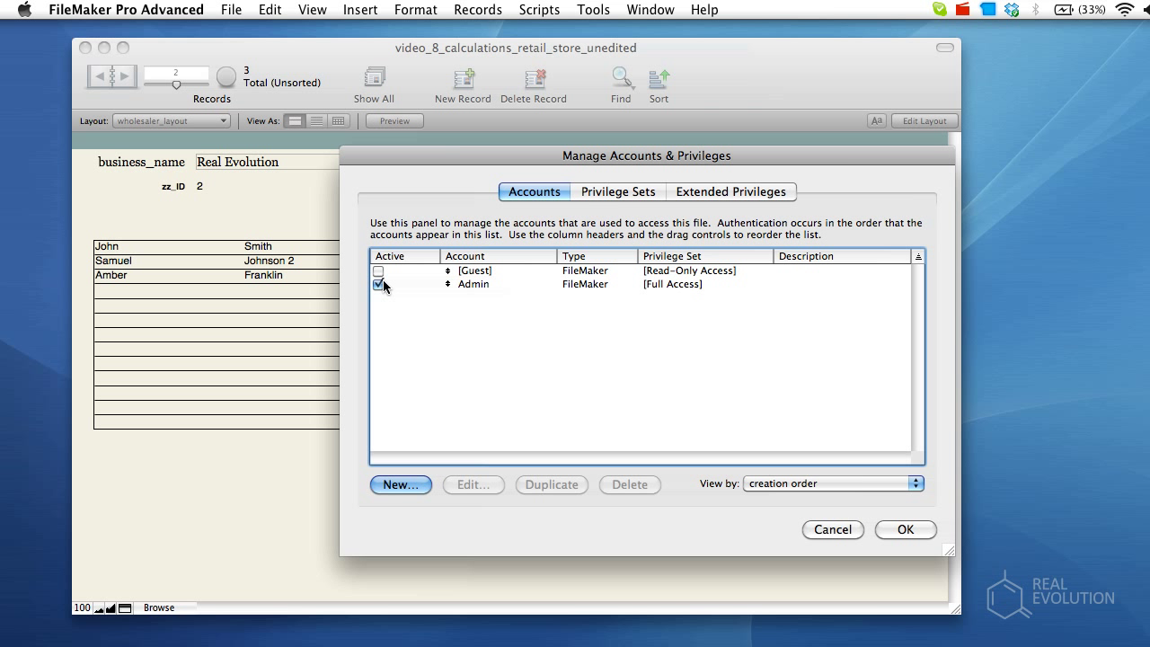
click(394, 484)
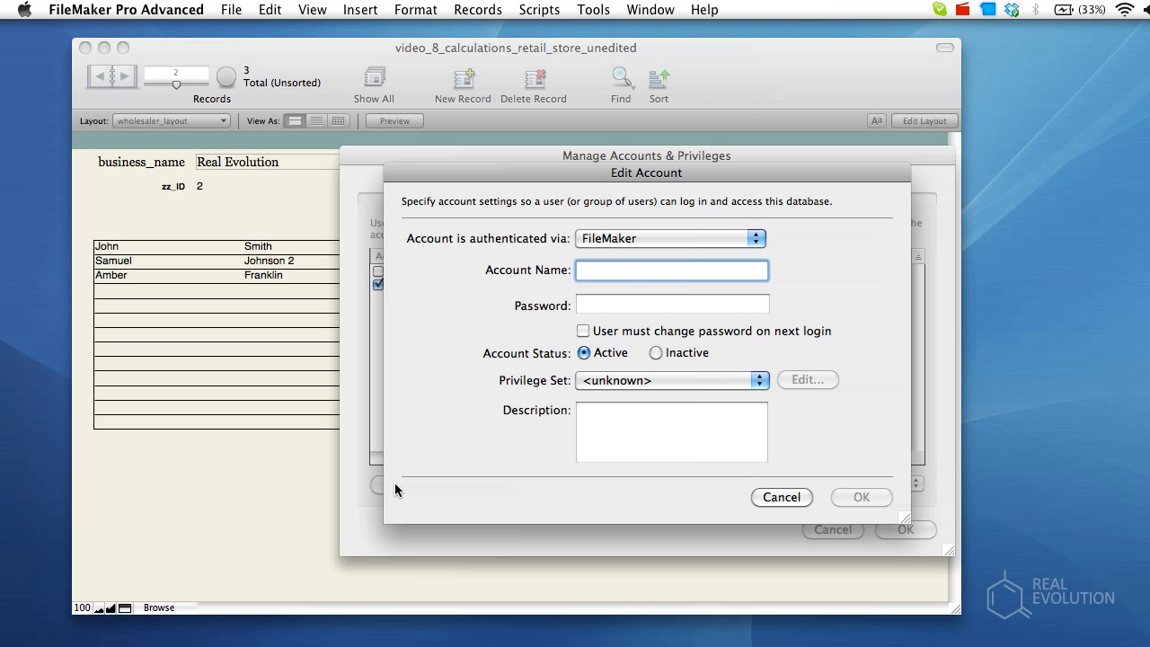
Check the assignable privilege sets, leave the new account's set as <unknown>, and abandon it.
click(642, 381)
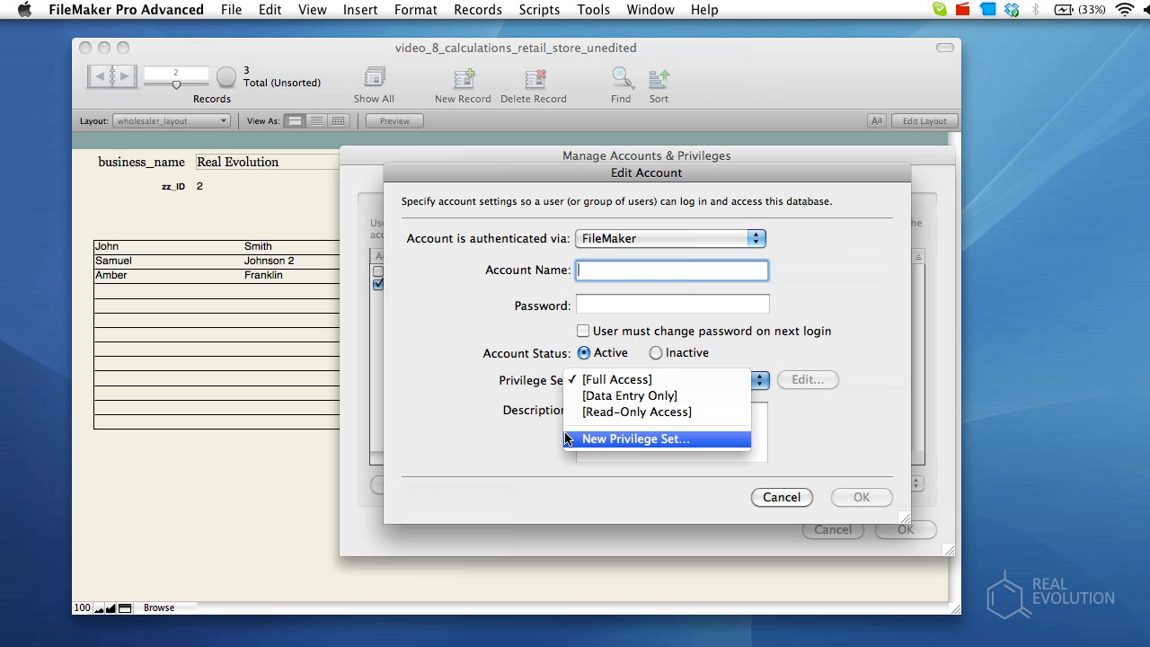
click(529, 437)
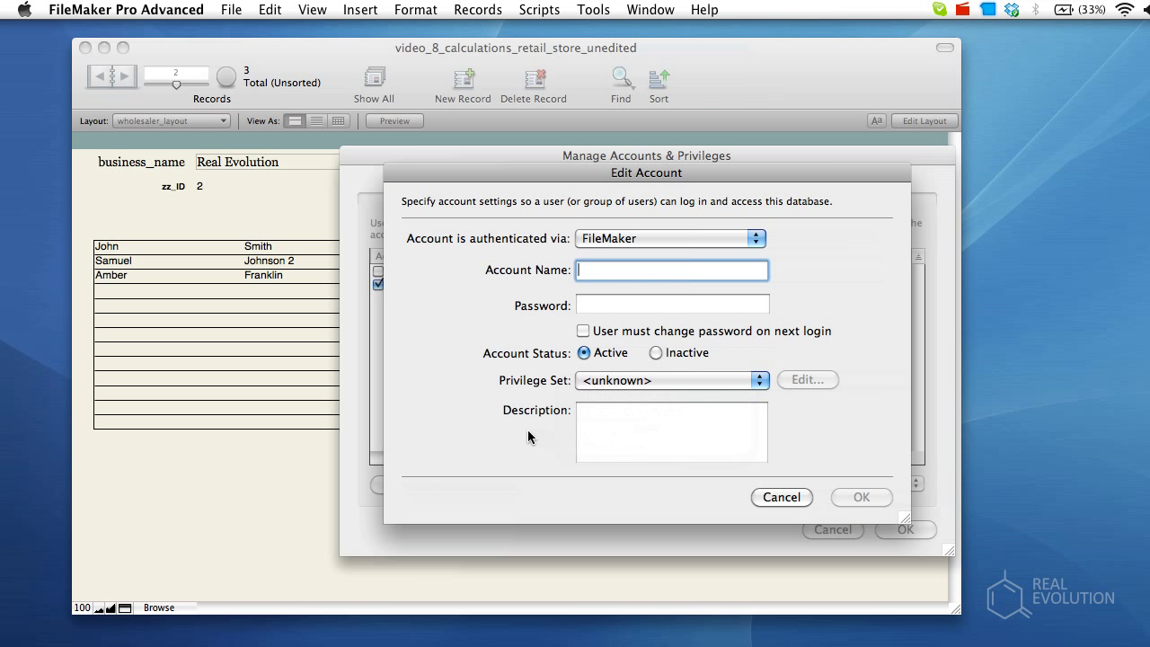
click(764, 496)
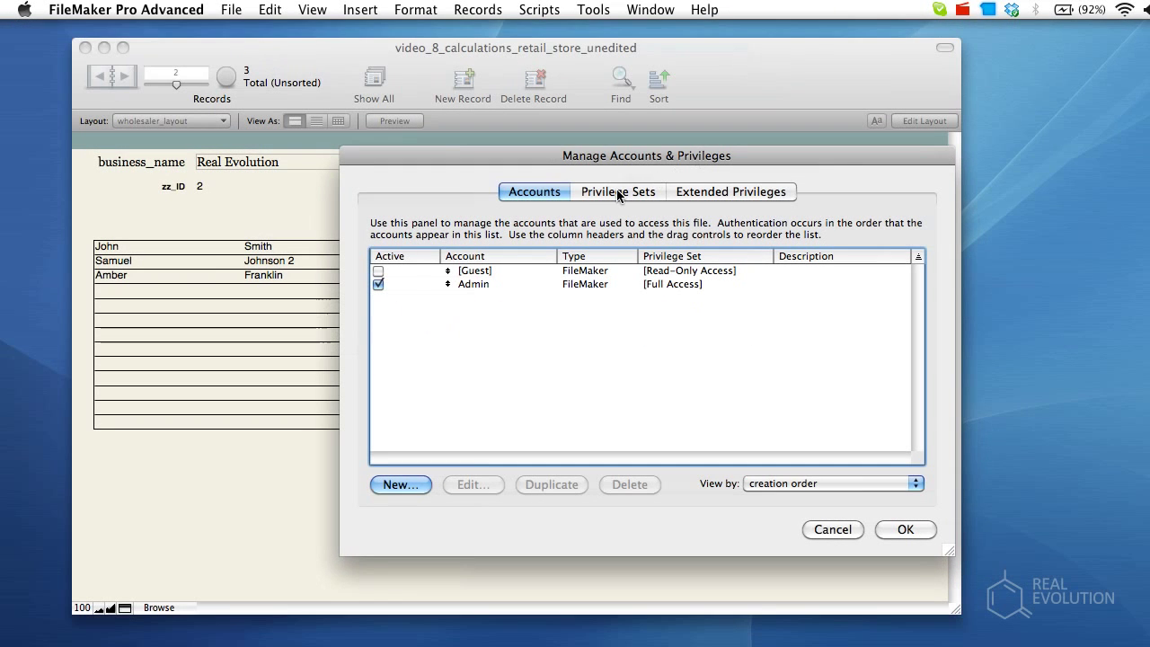
Show the Full Access, Data Entry Only and Read-Only Access sets and start a new privilege set.
click(616, 192)
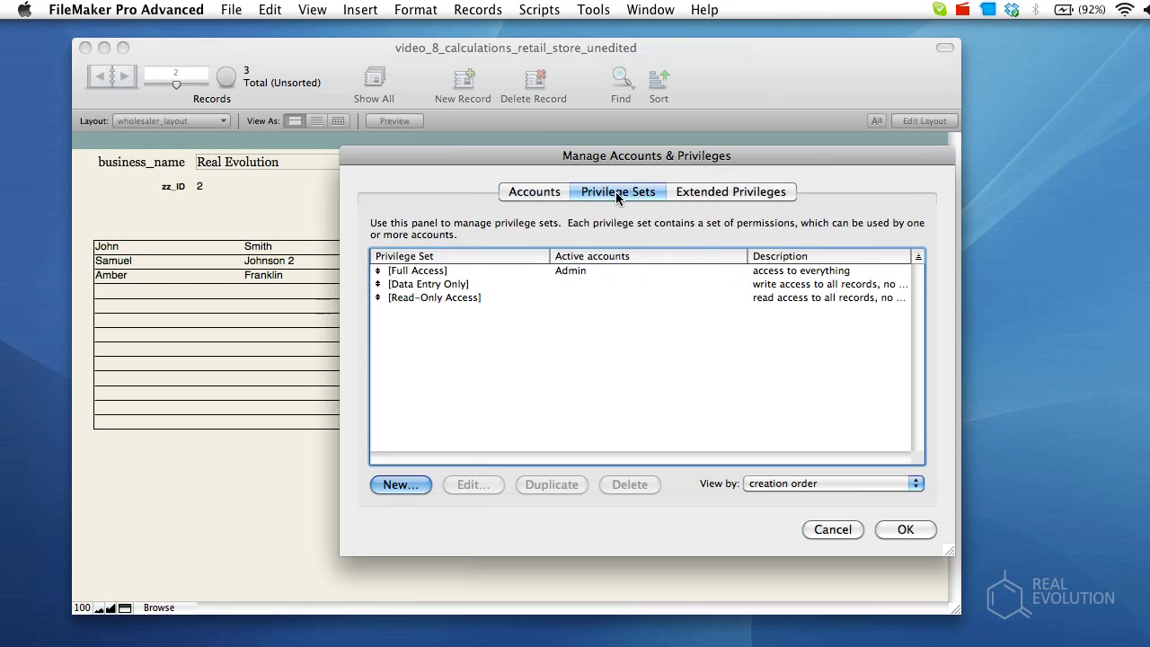
click(400, 483)
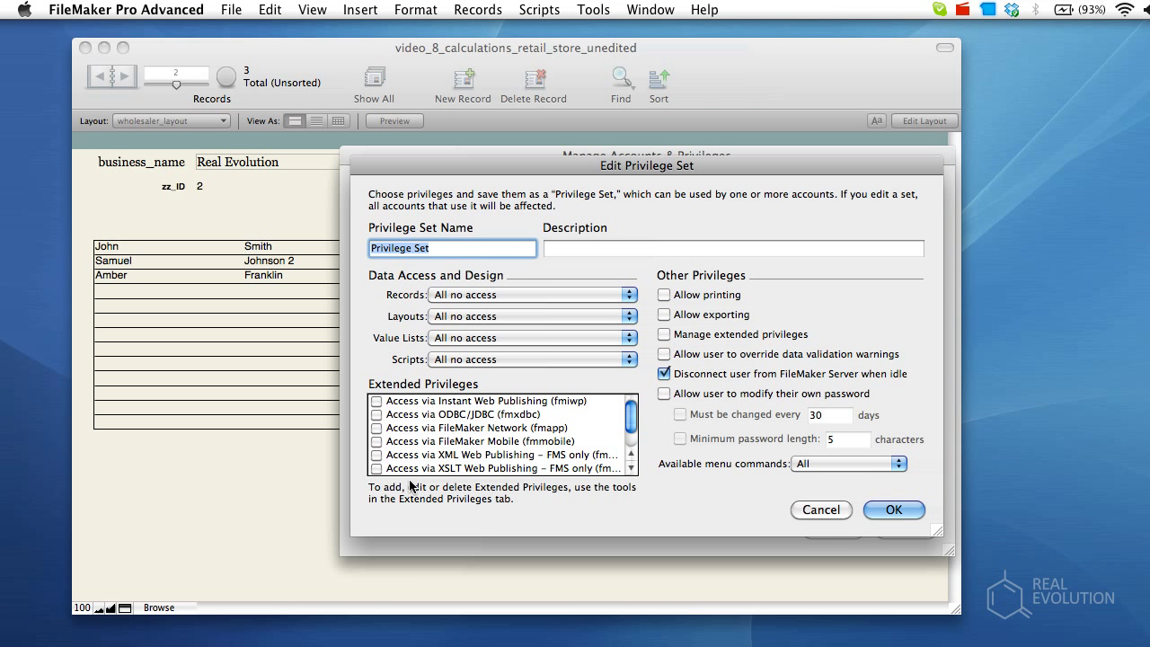
Name the set 'Sales Staff' with description 'Privilege set sales' and choose custom record privileges.
text(Sal)
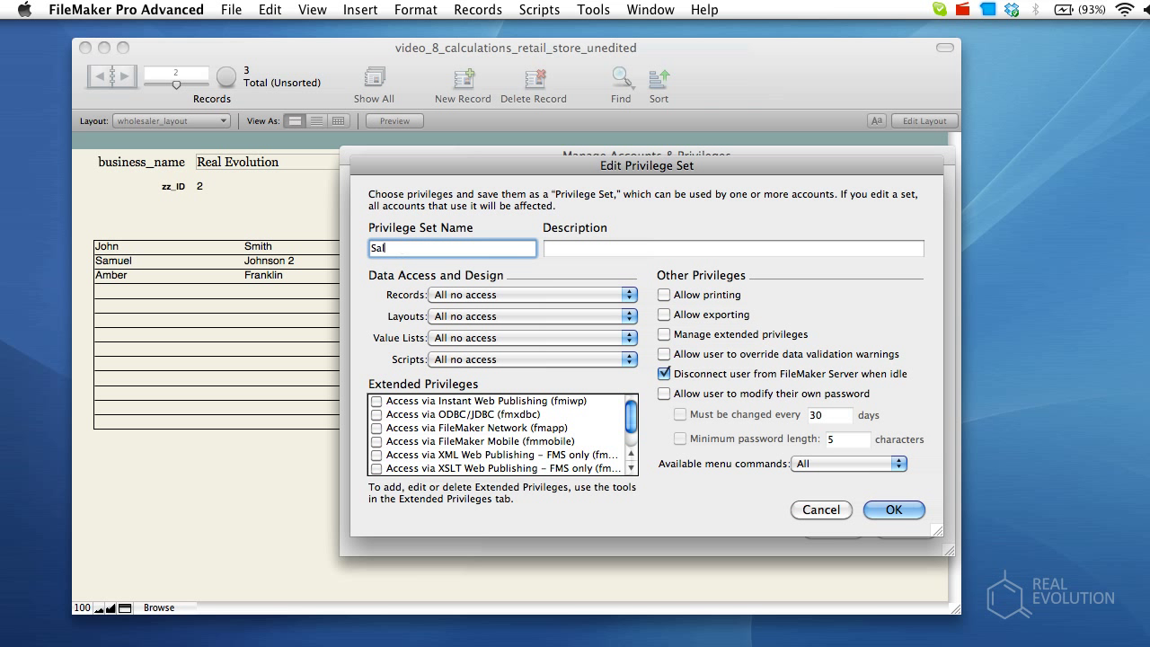
text(es Staff)
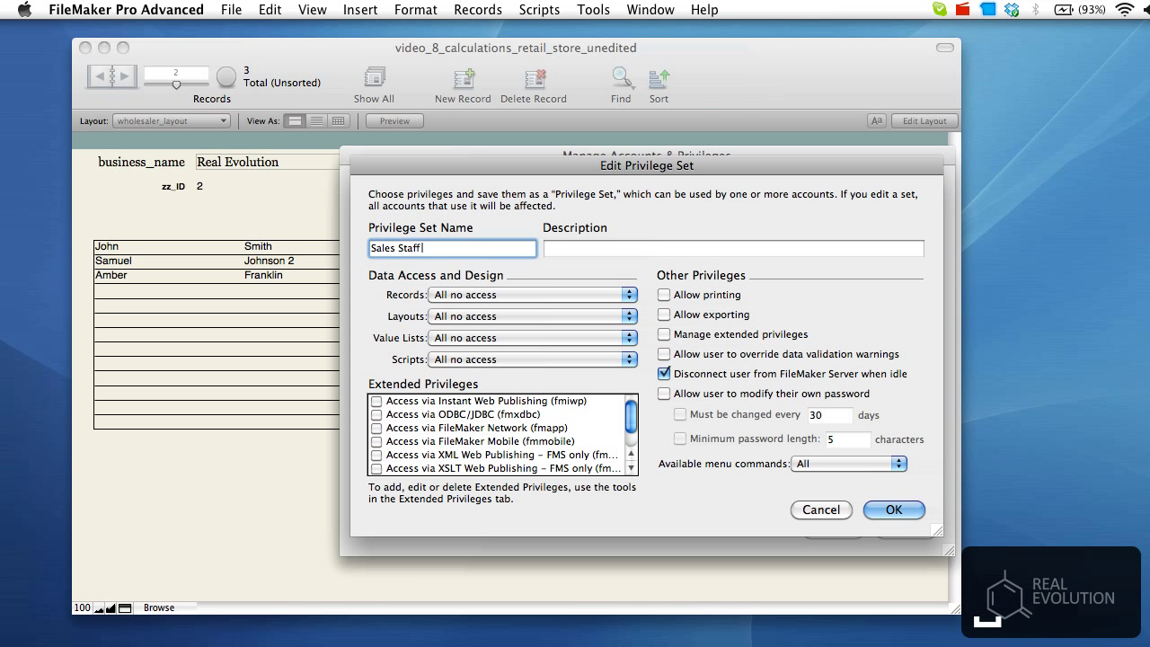
key(Tab)
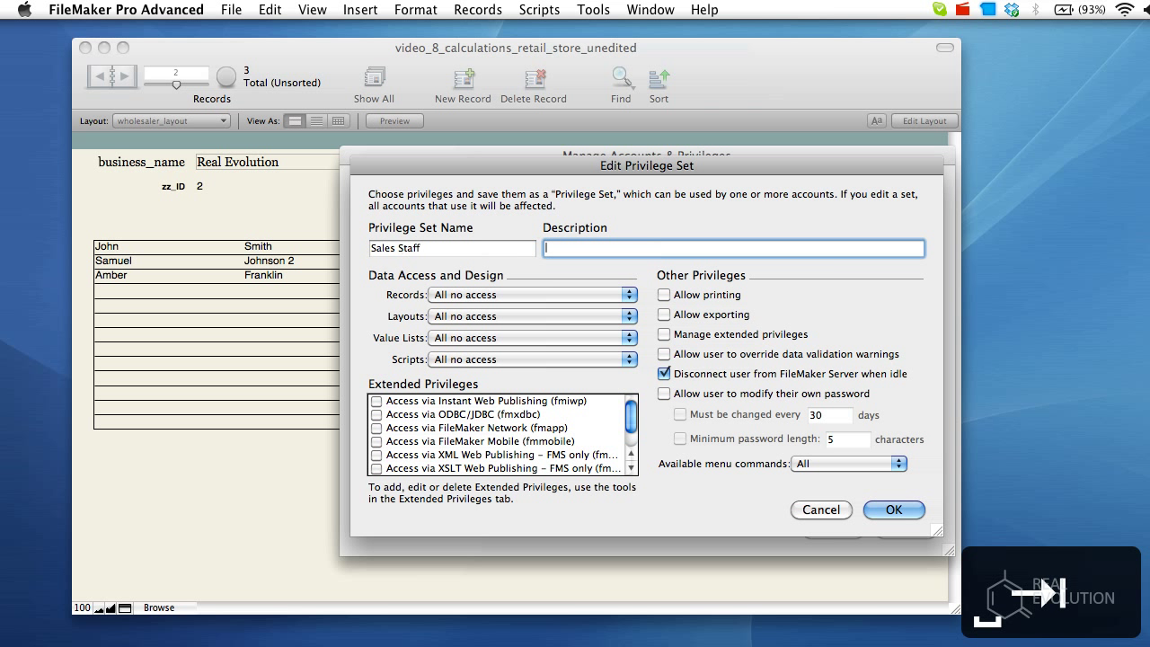
text(Pri)
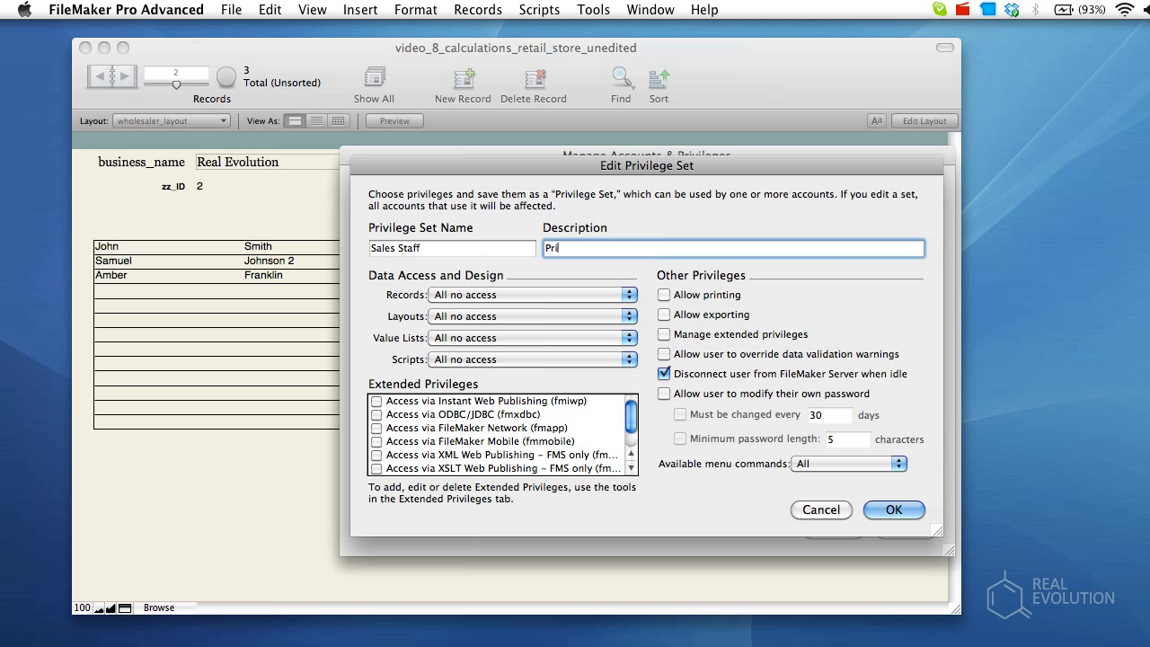
text(vilege set)
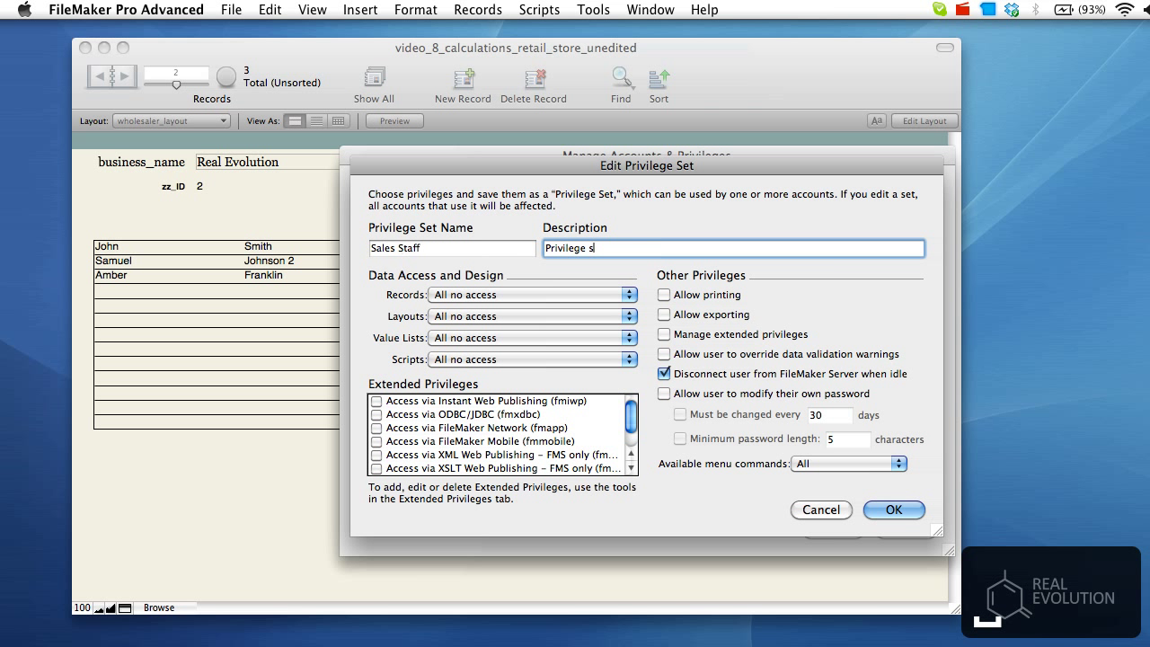
key(BackSpace)
text(et sales)
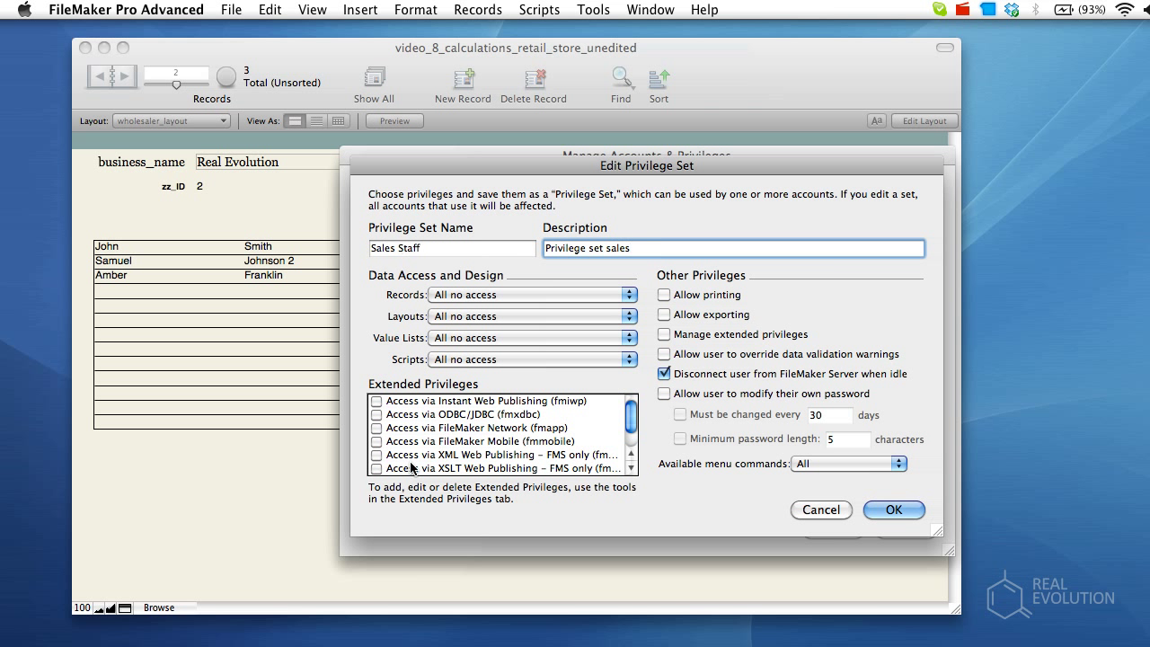
click(516, 289)
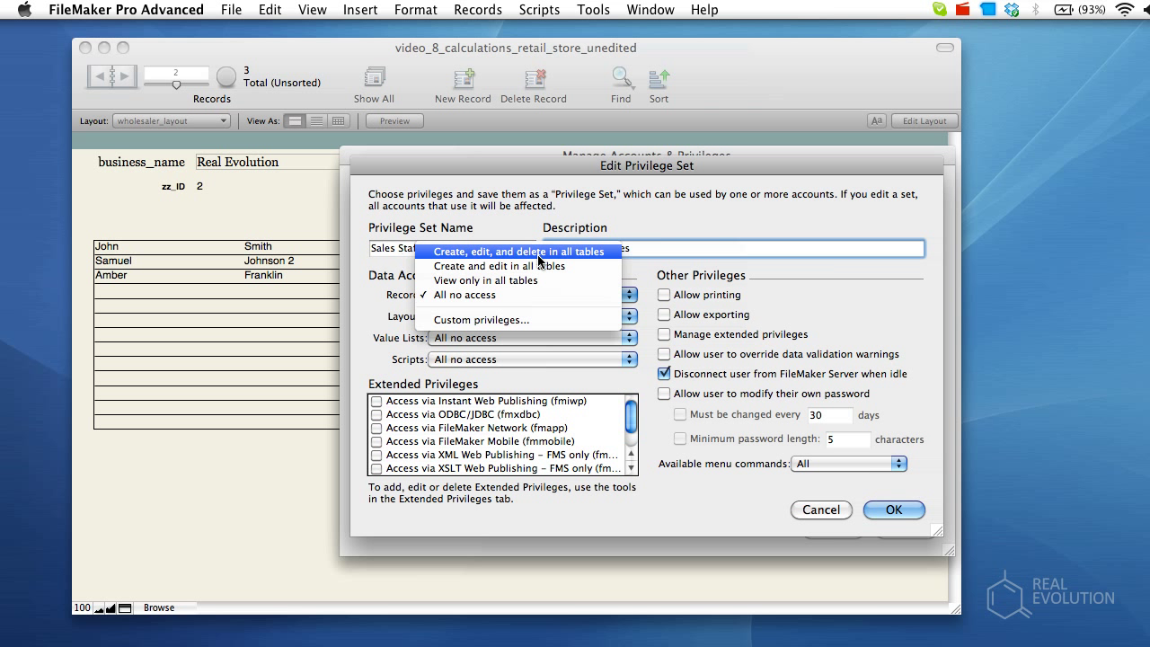
click(538, 318)
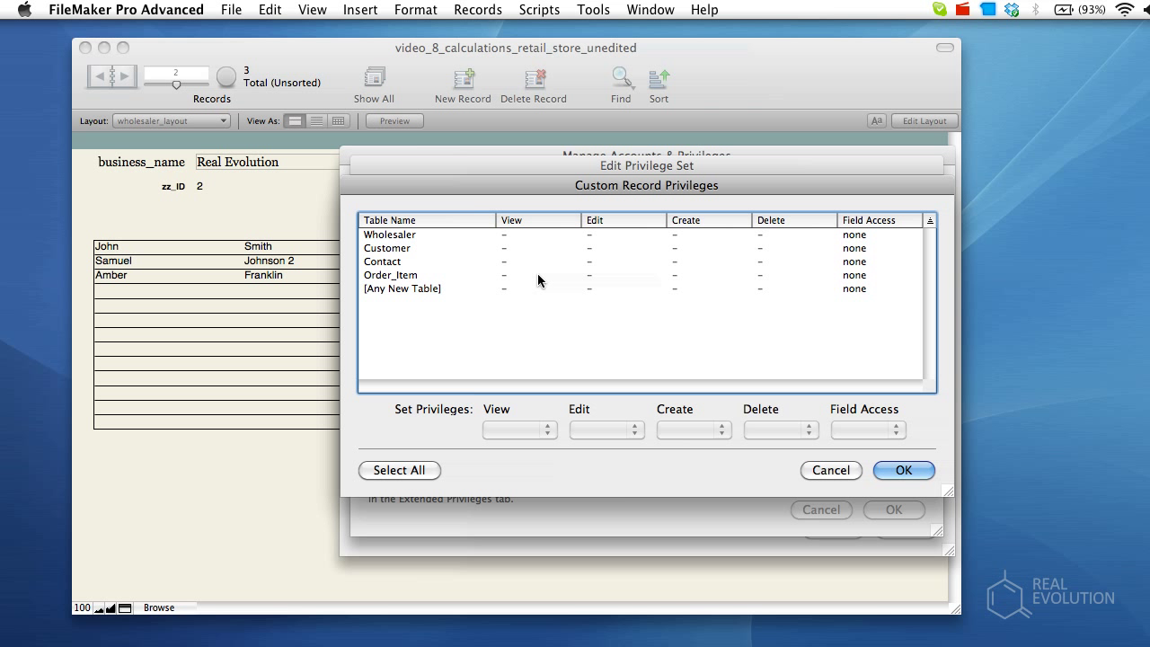
For the Order_Item table, set View and Create to yes and Delete to limited.
click(538, 274)
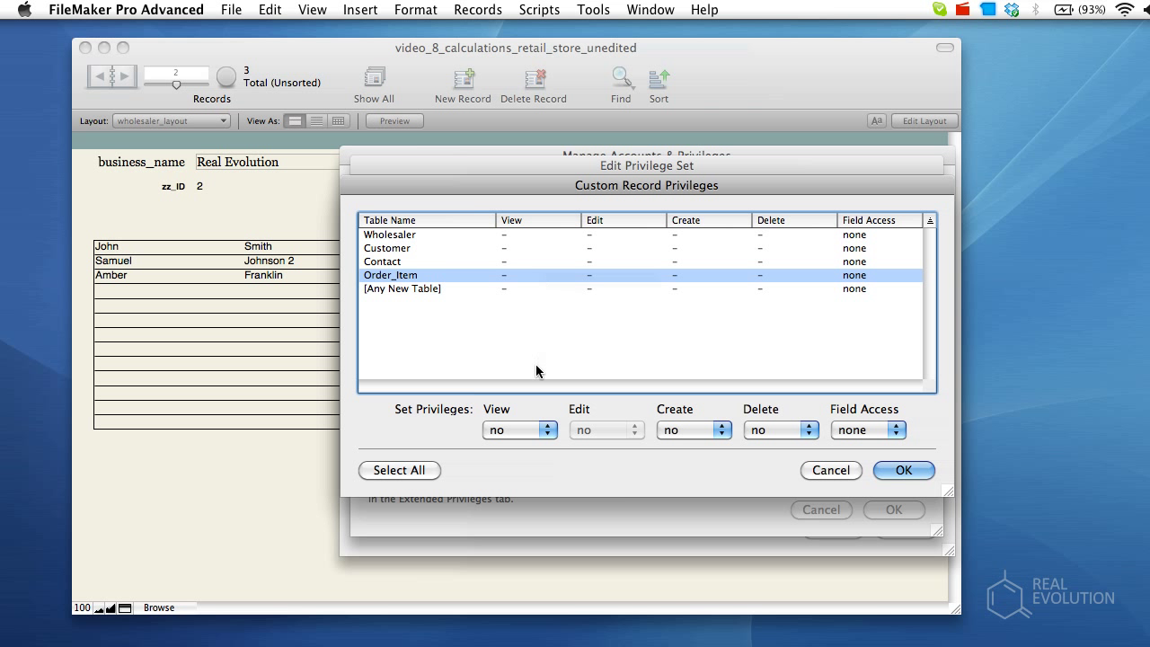
click(538, 433)
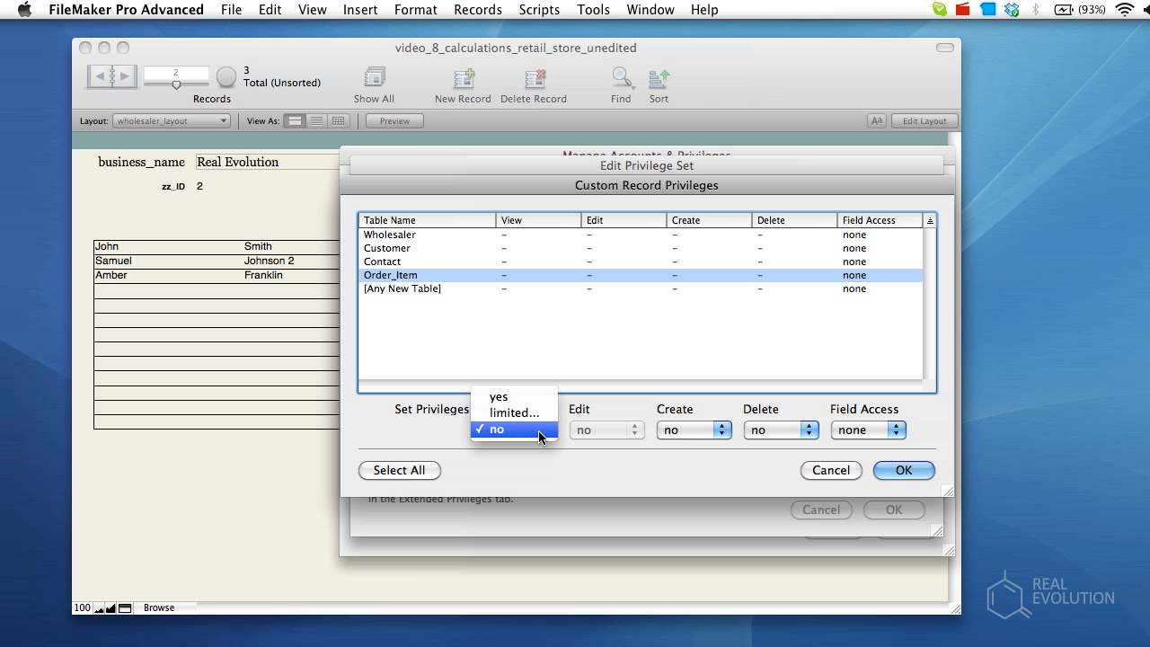
click(540, 432)
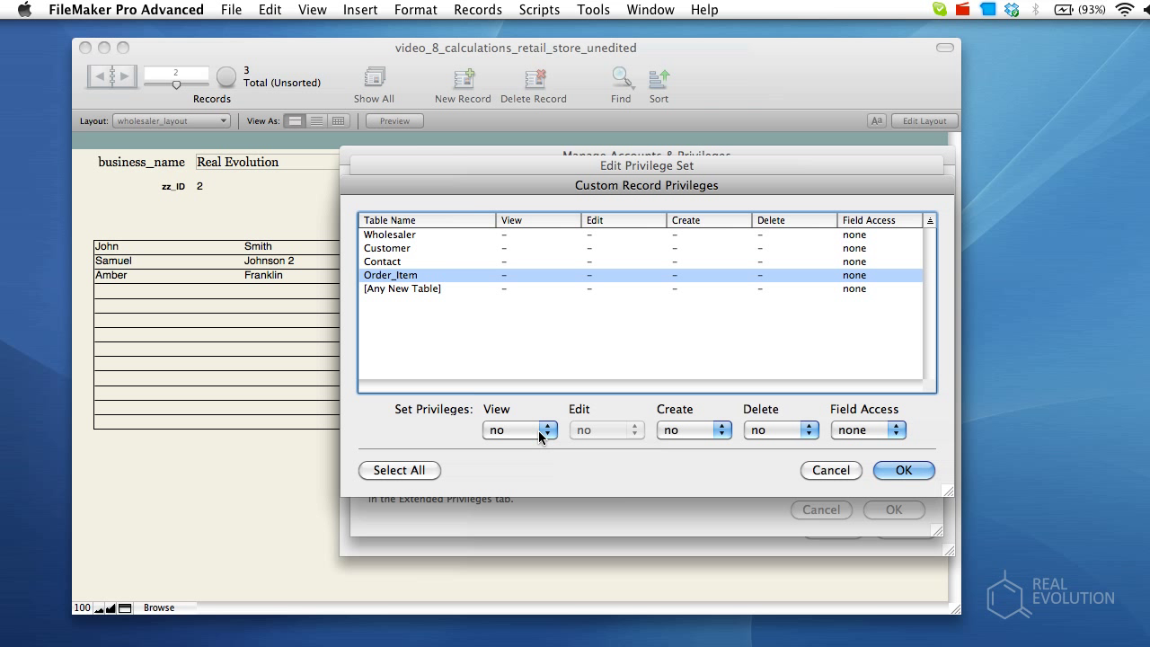
click(538, 430)
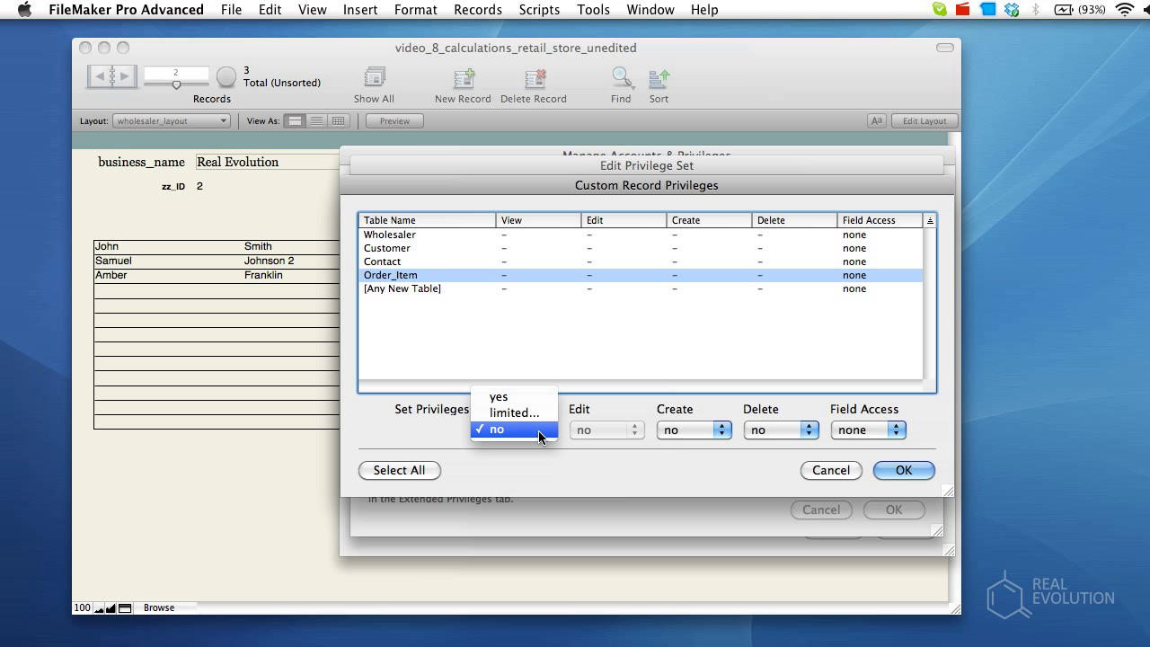
click(533, 397)
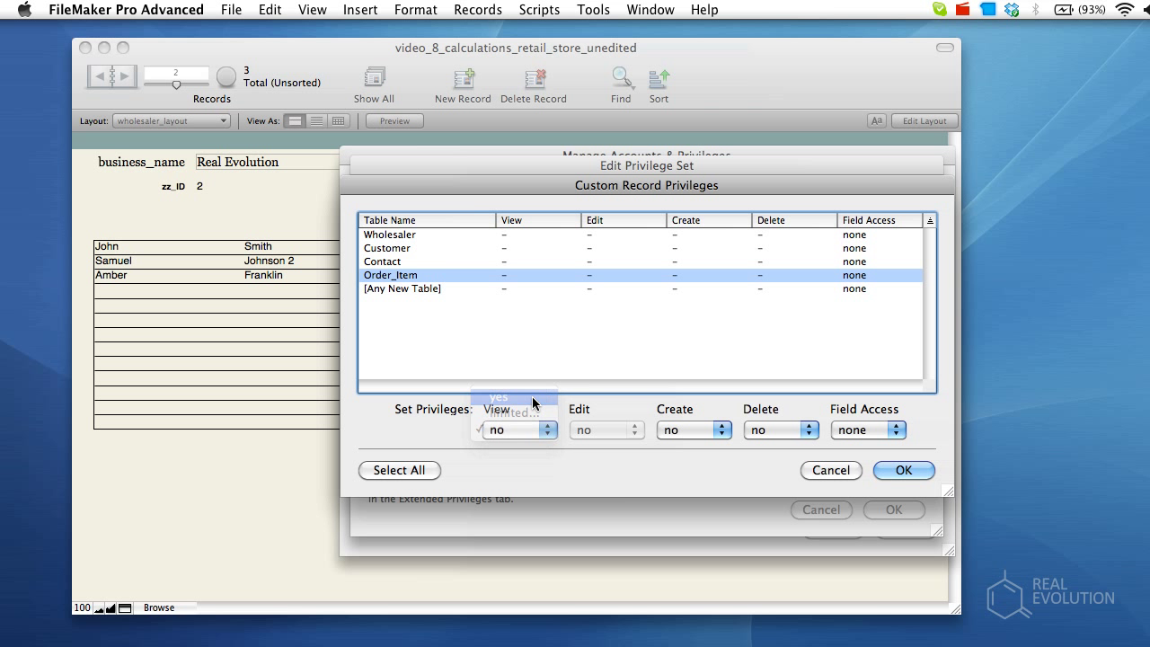
click(696, 431)
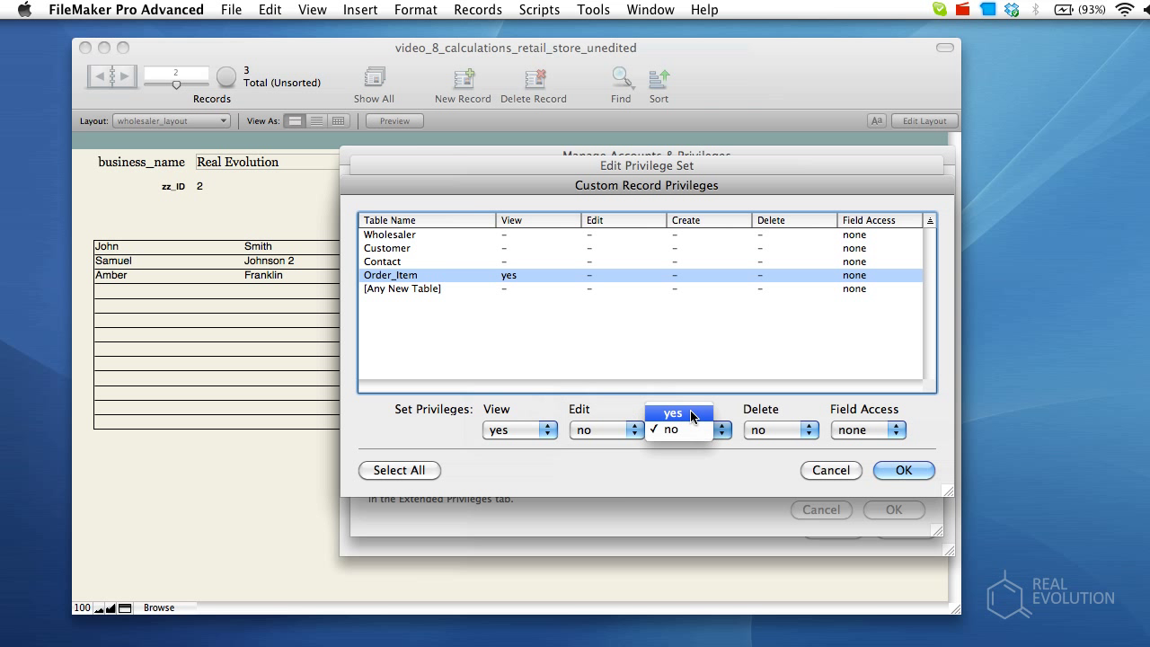
click(692, 415)
click(804, 430)
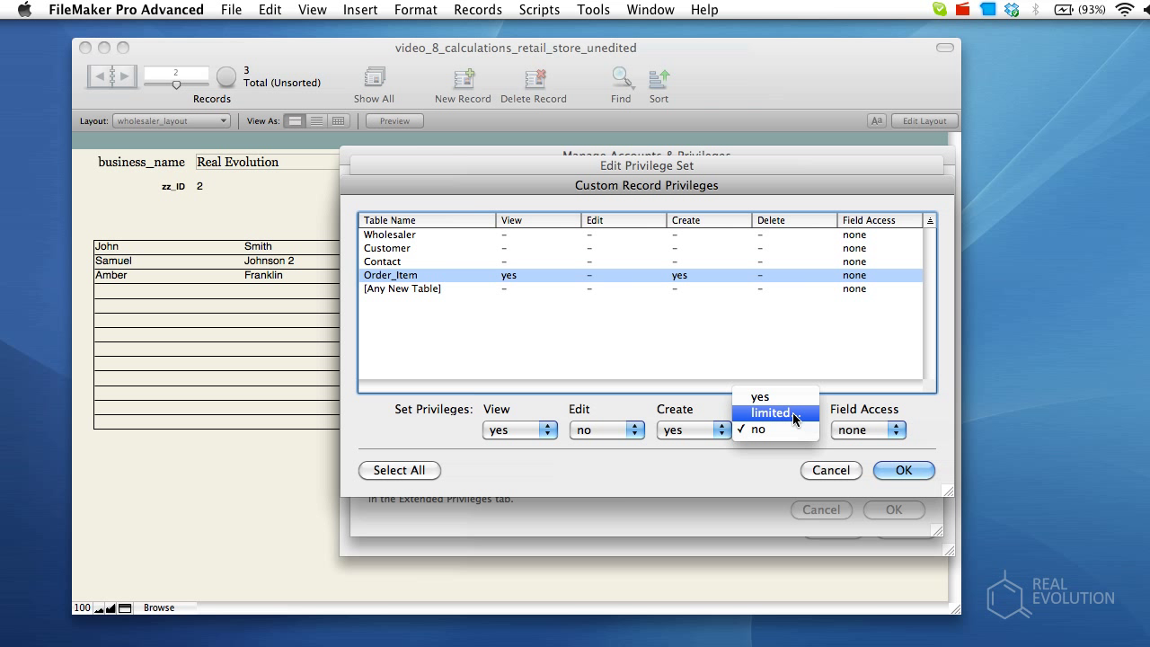
click(792, 412)
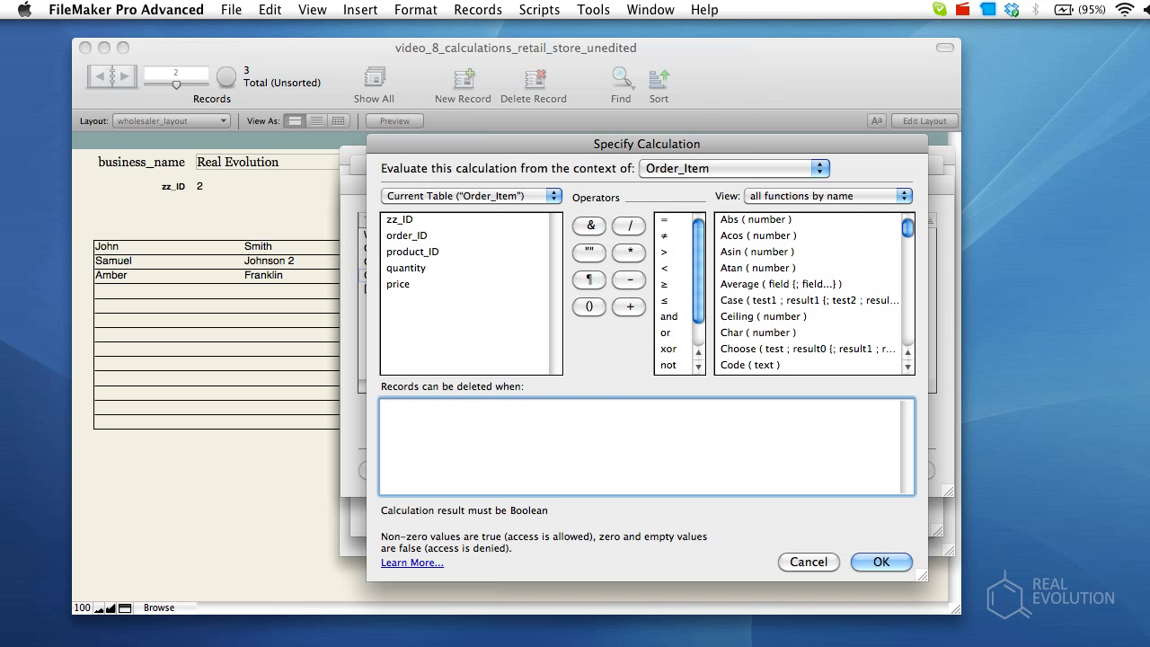
Enter the delete rule Position( Get( ExtendedPrivileges ); "deleterecord"; 1; 1 ) and accept it.
text(Position( Get()
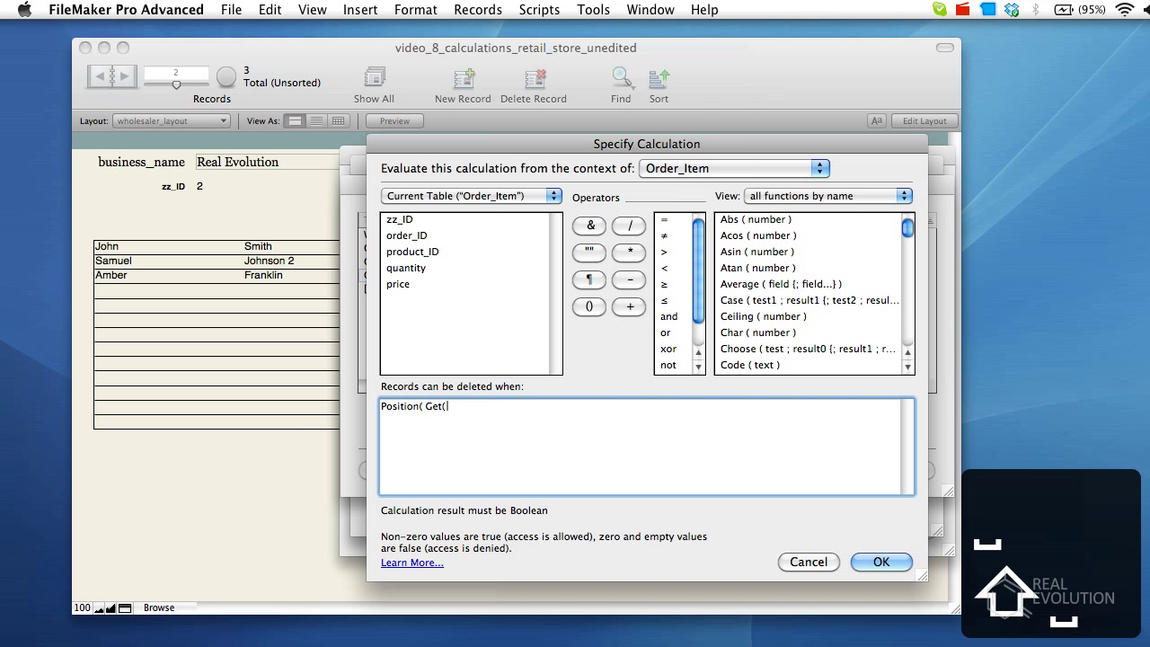
text( ExtendedP)
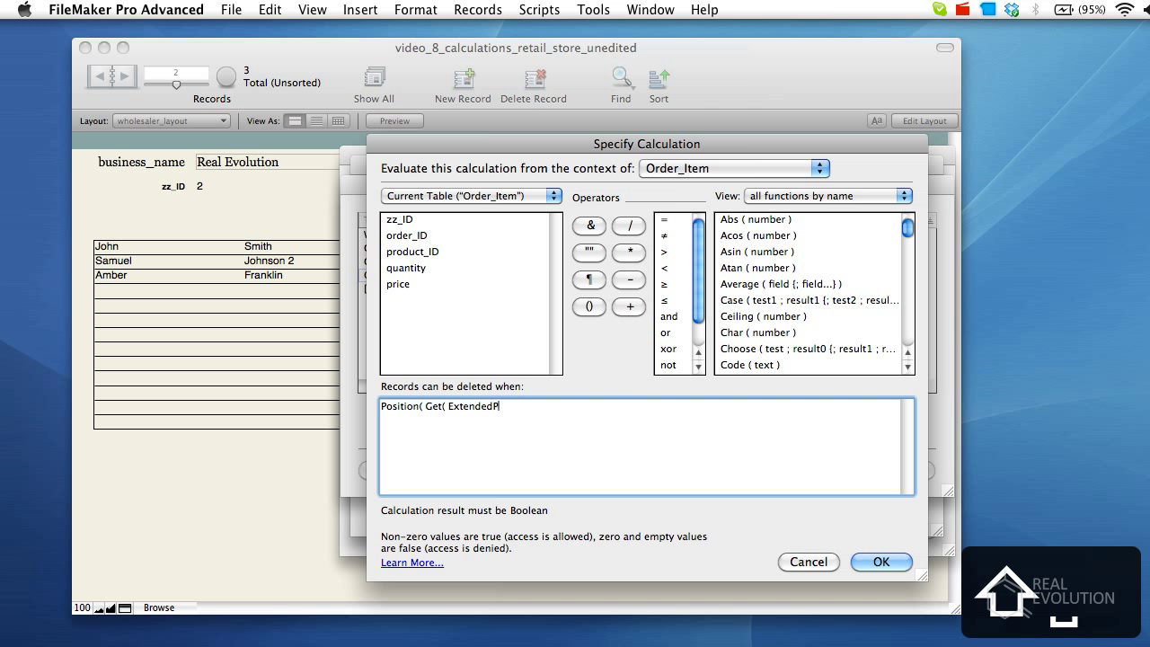
text(rivilege)
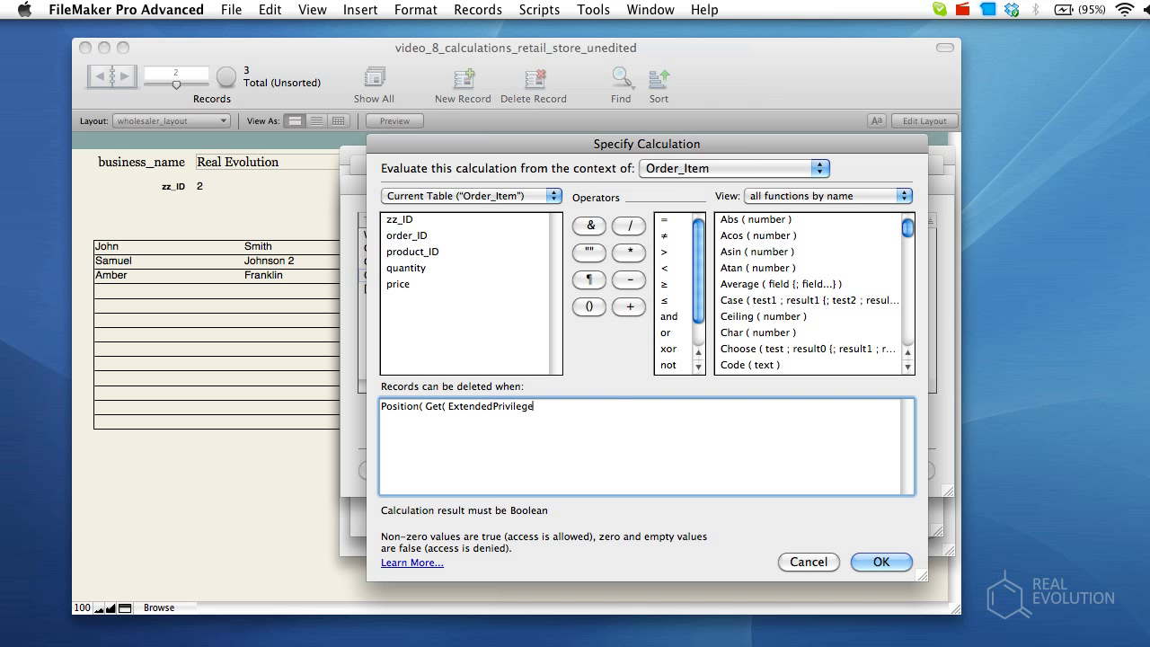
text(s ); )
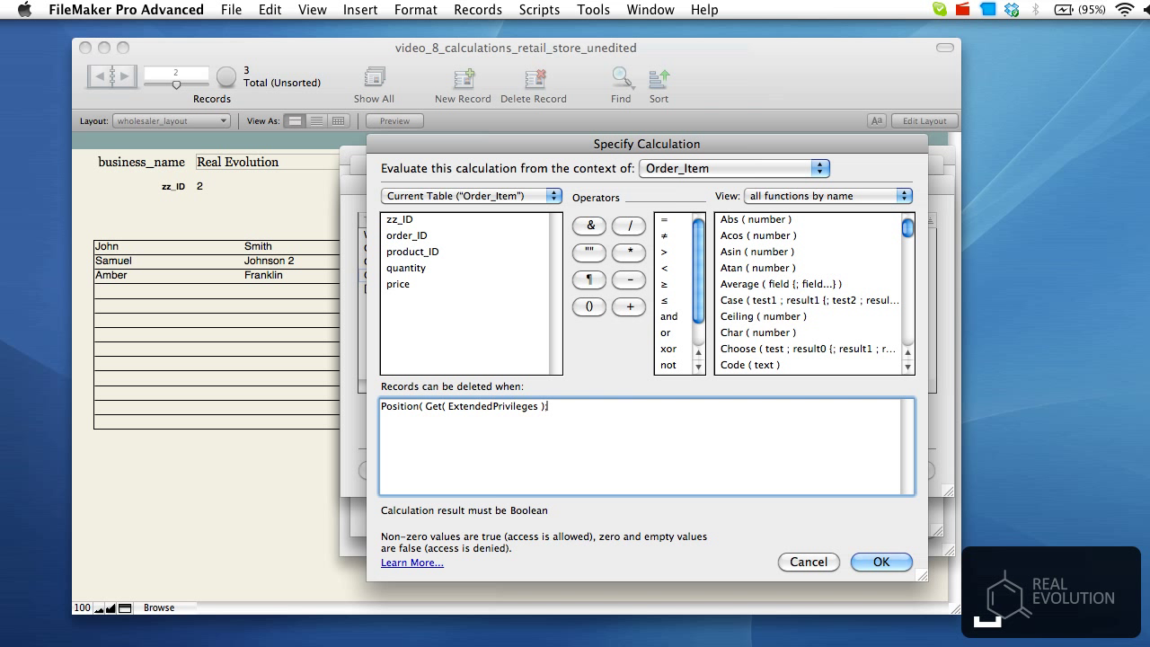
text("deleterecord")
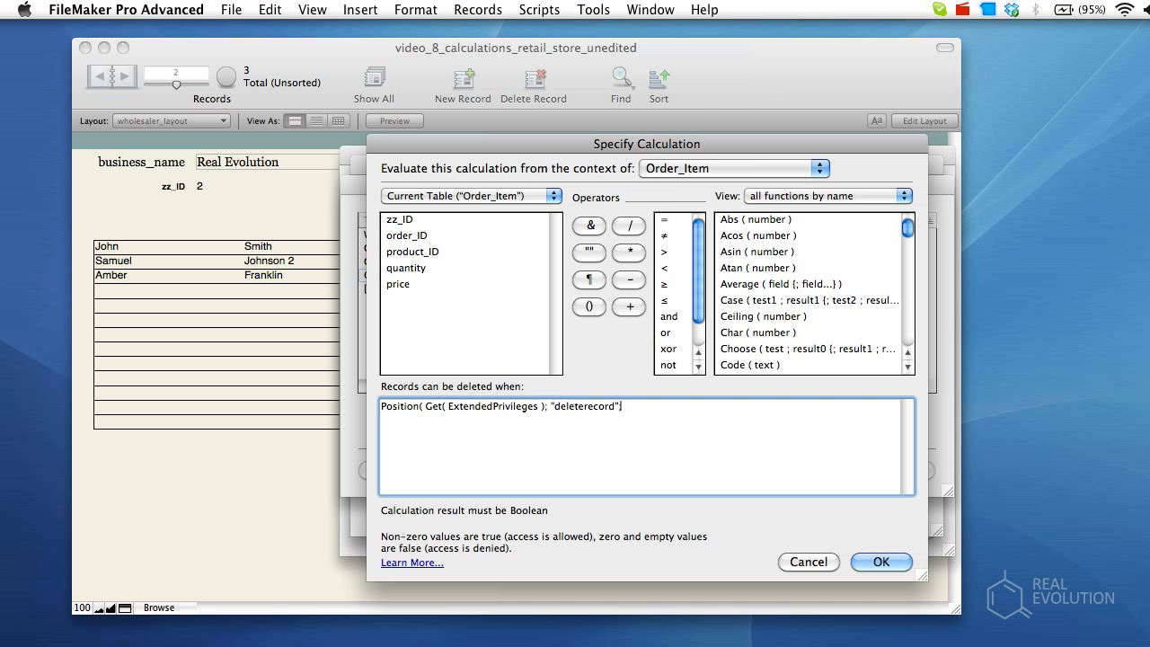
text(; 1; 1)
click(863, 561)
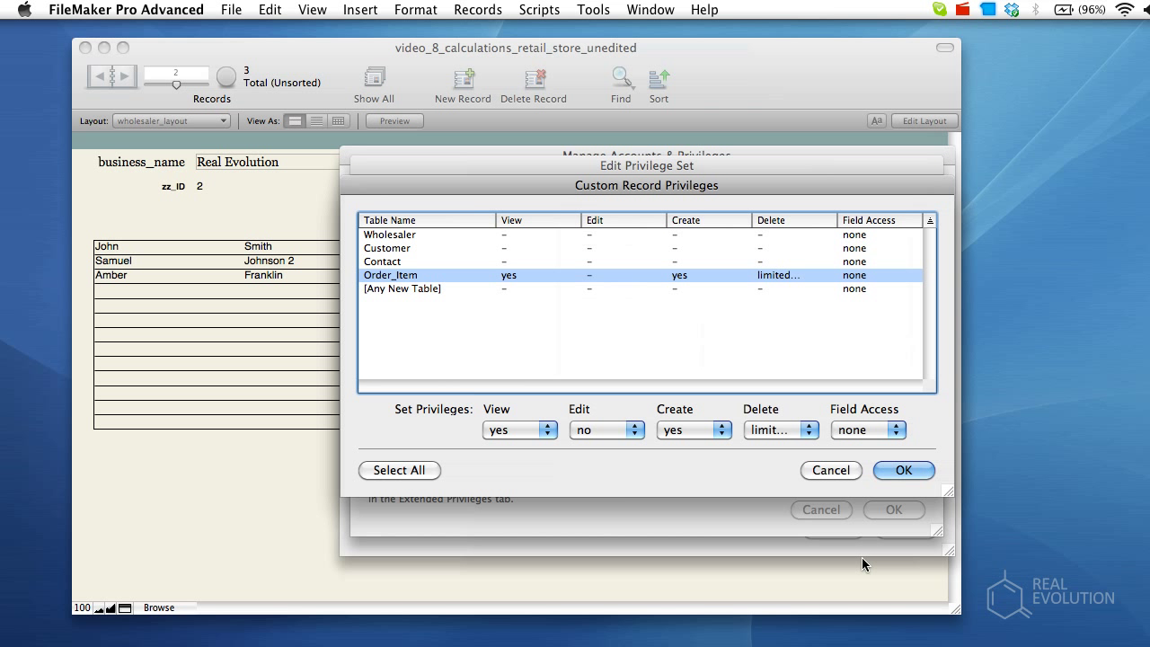
Confirm the Order_Item custom record privileges and save the Sales Staff privilege set.
click(882, 470)
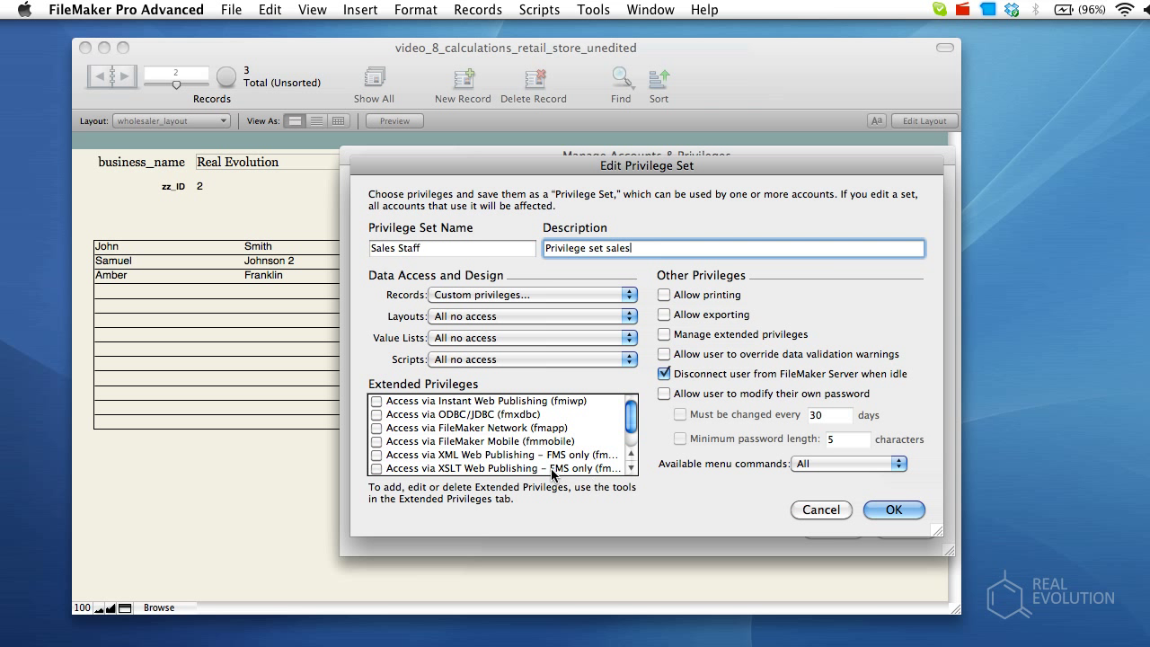
scroll(555, 415, down, 1)
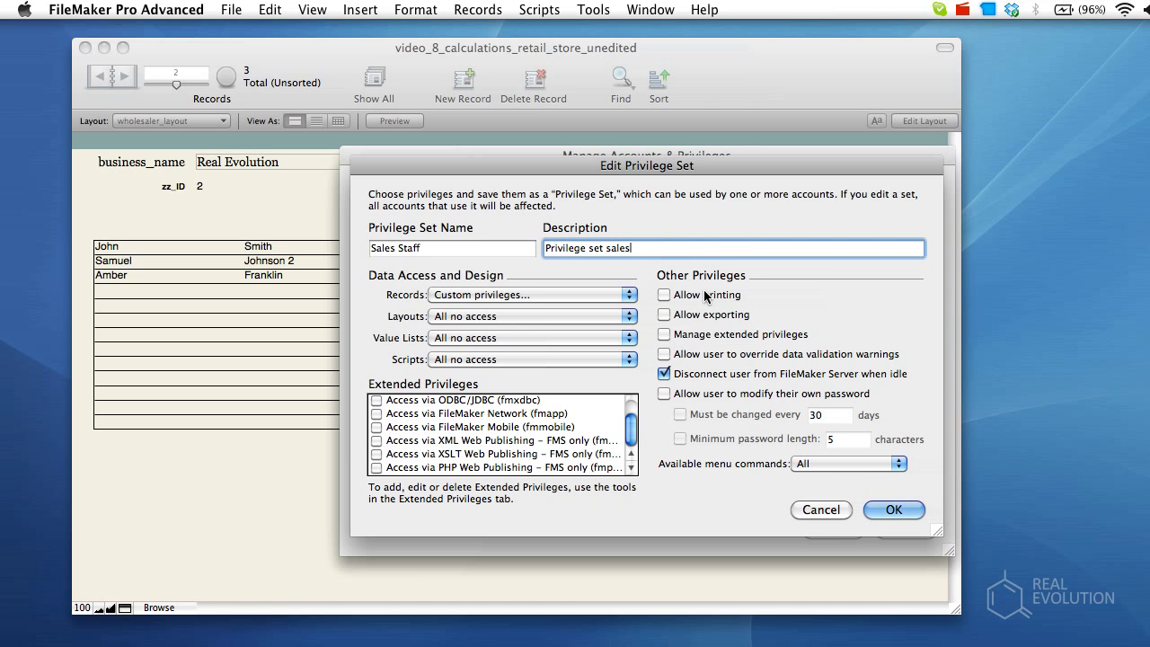
click(875, 507)
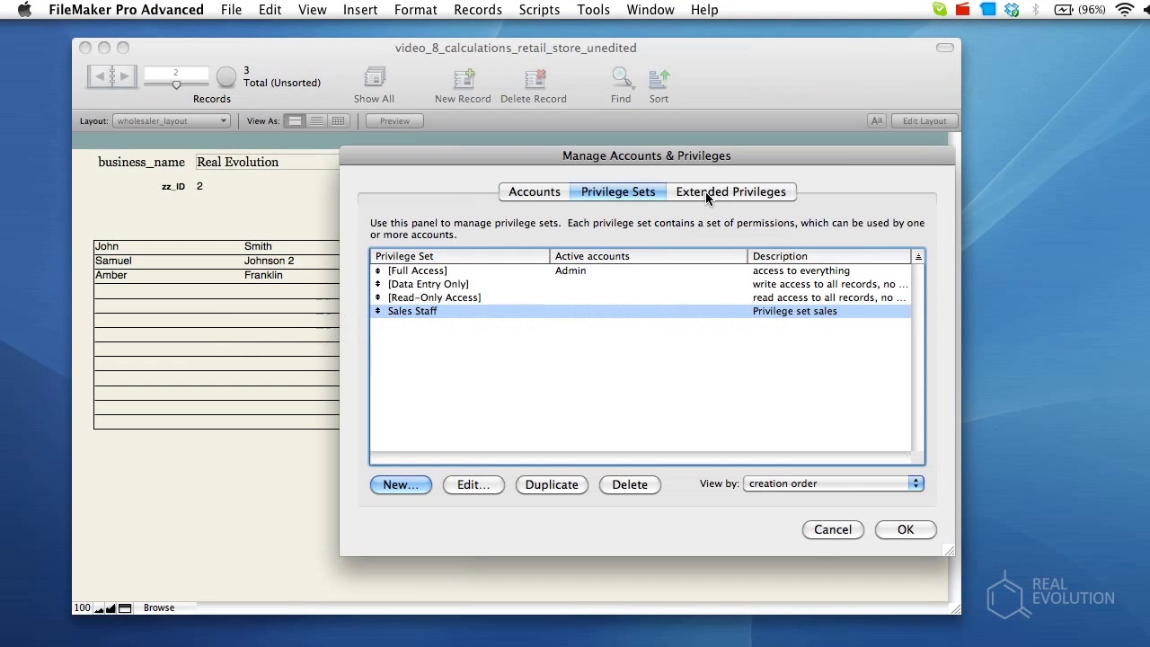
Create the extended privilege keyword 'deleterecord', described 'Delete records', enabled for Sales Staff.
click(710, 194)
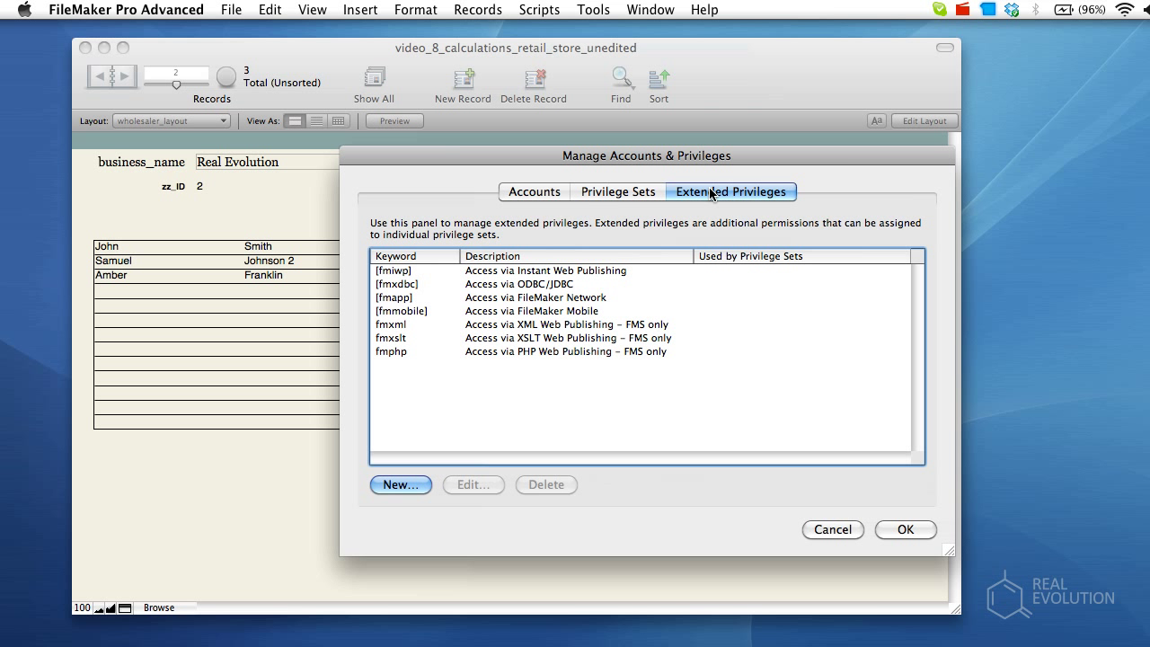
click(412, 483)
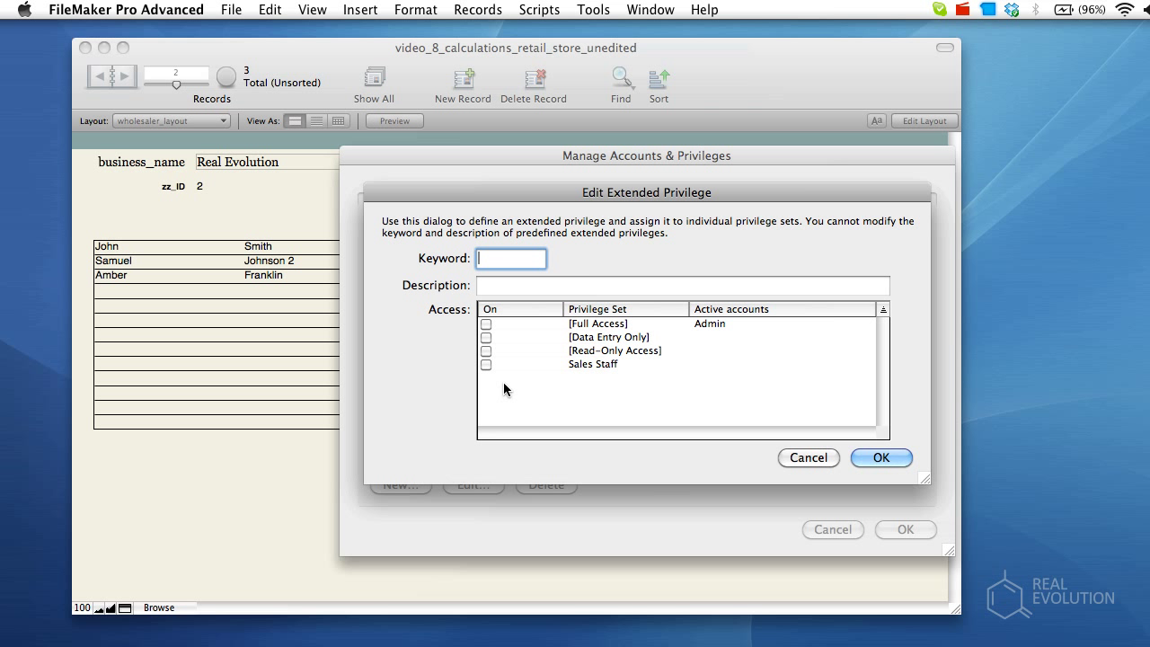
text(deleterecord)
key(Tab)
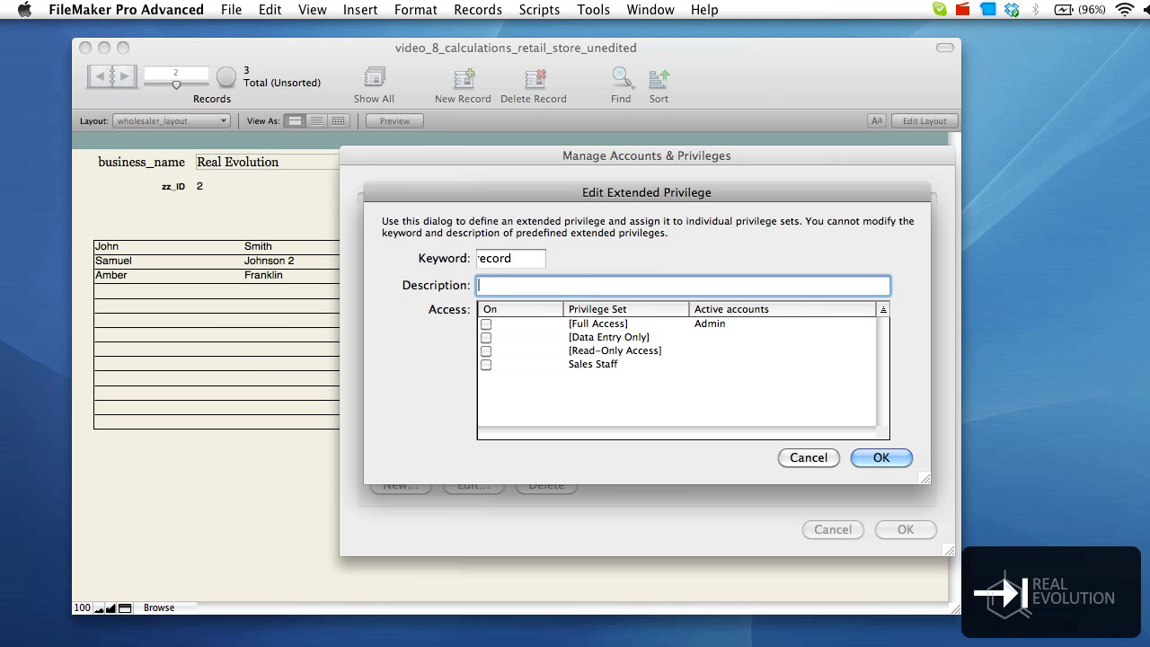
text(Delete records)
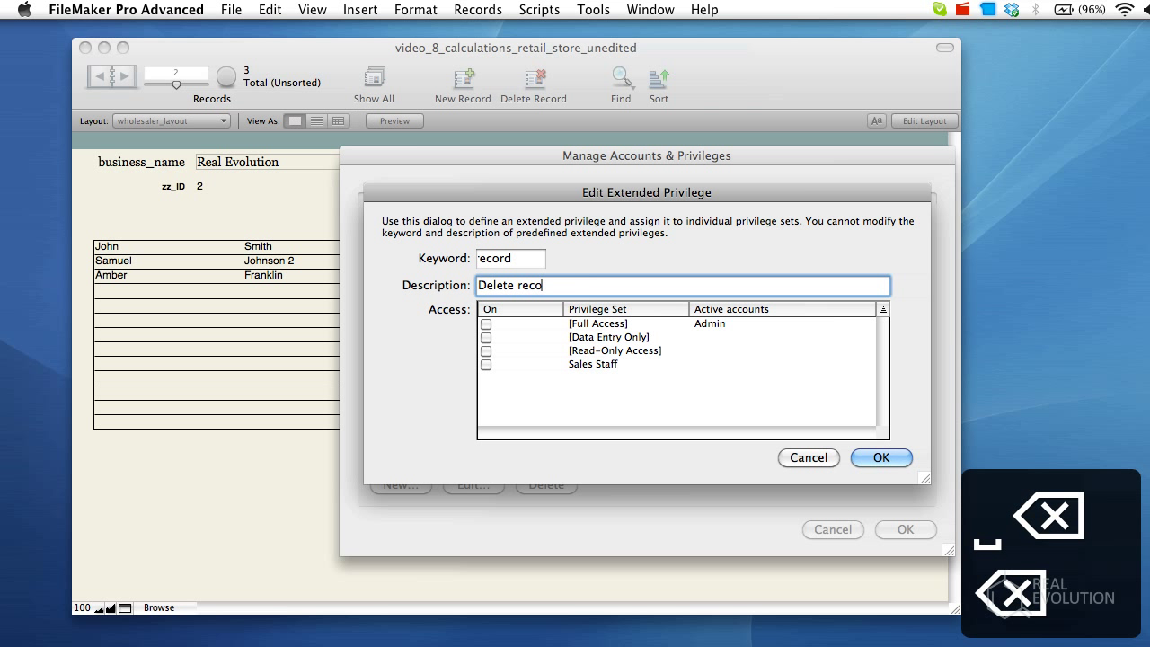
click(480, 366)
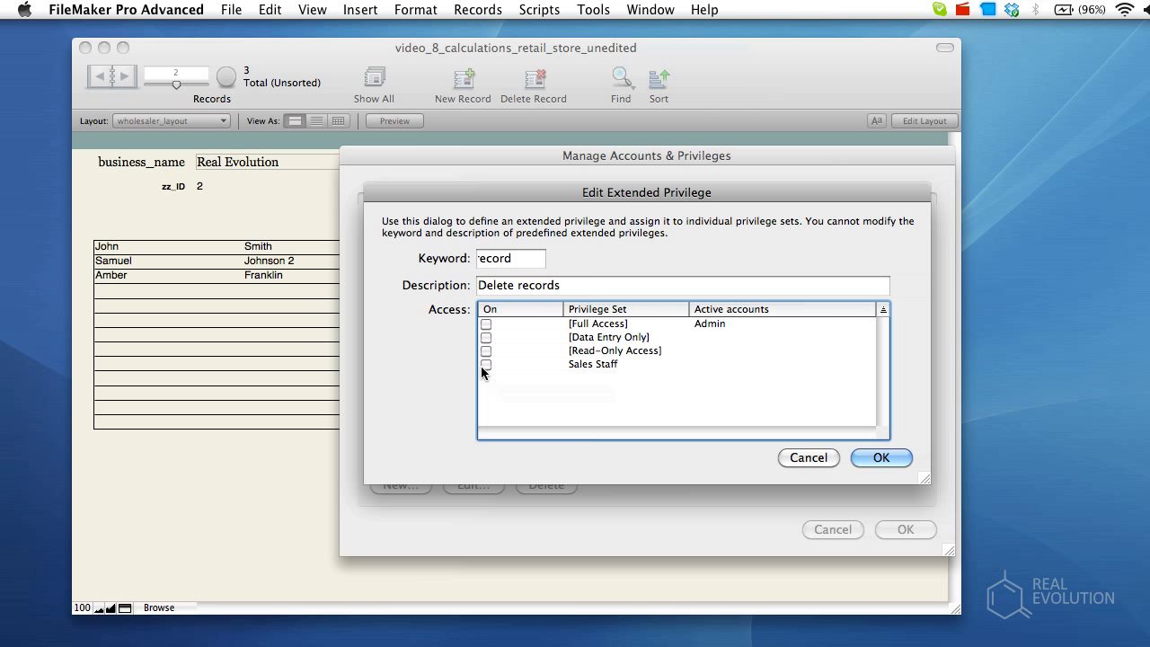
click(482, 366)
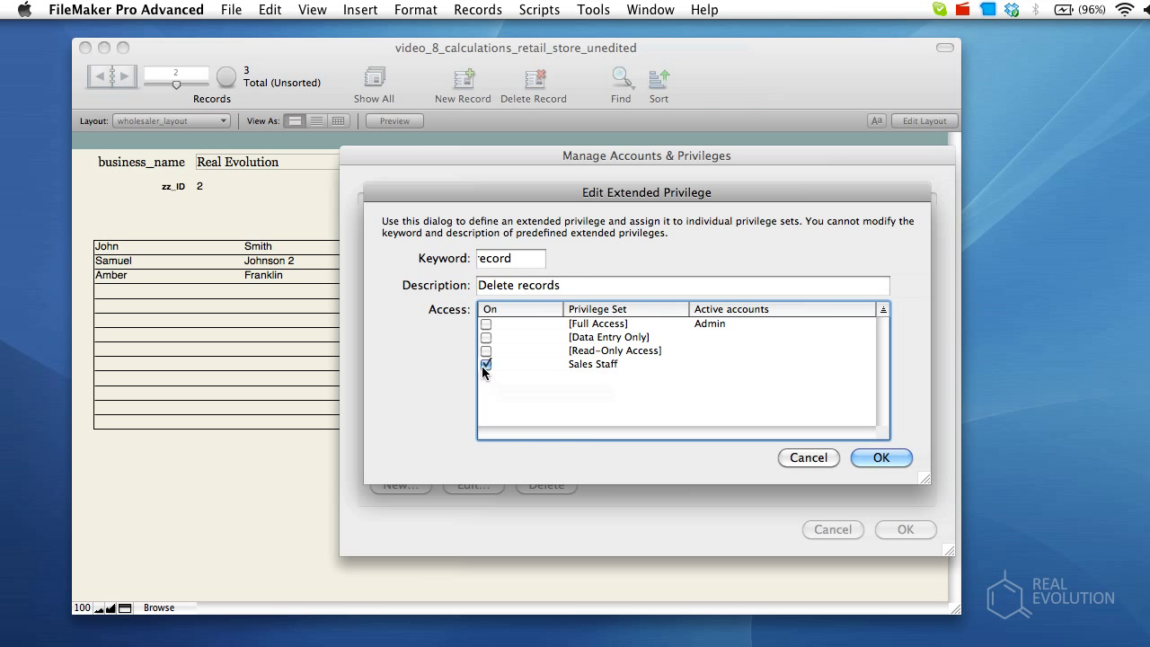
click(868, 459)
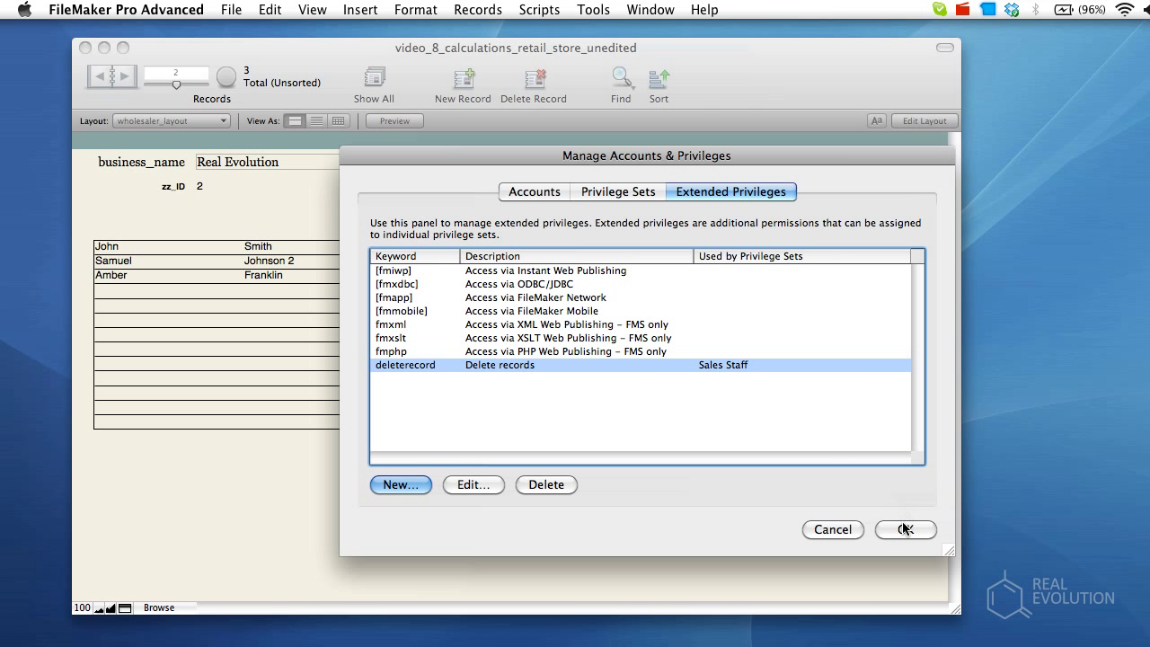